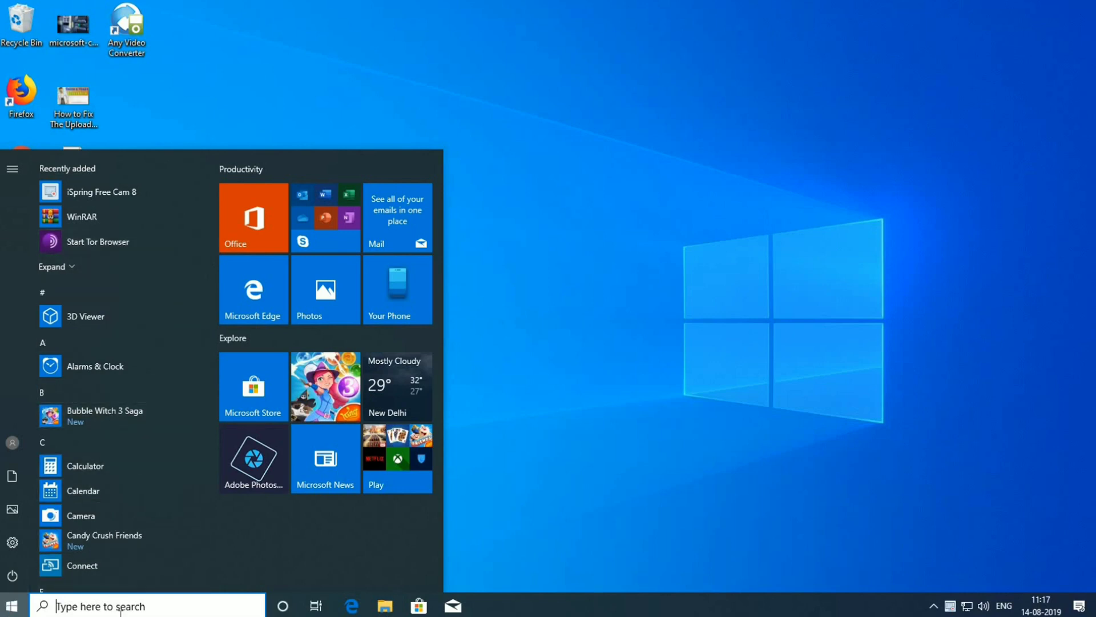
Search Windows for "pc", open Computer Management for This PC, and leave only its window open, moved toward the screen's centre
left_click(13, 604)
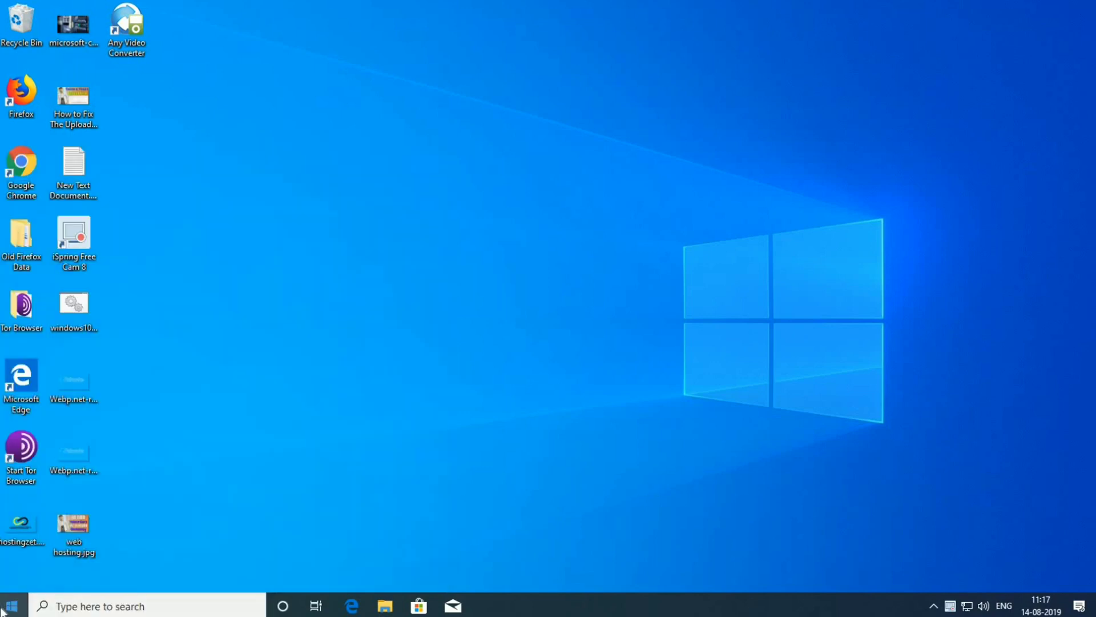
left_click(12, 605)
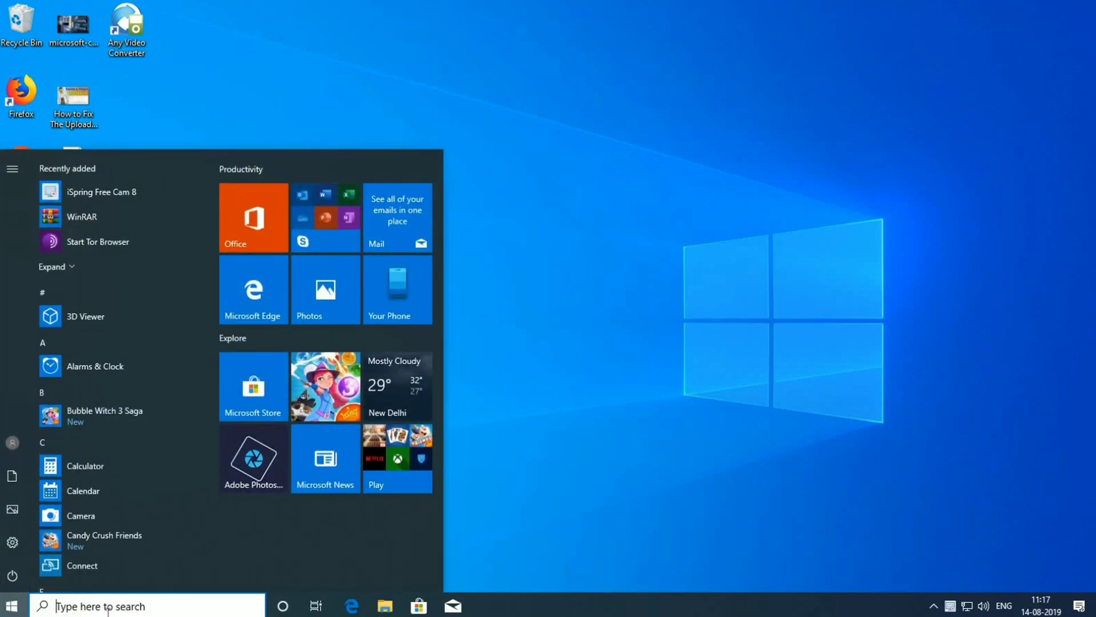
type("pc")
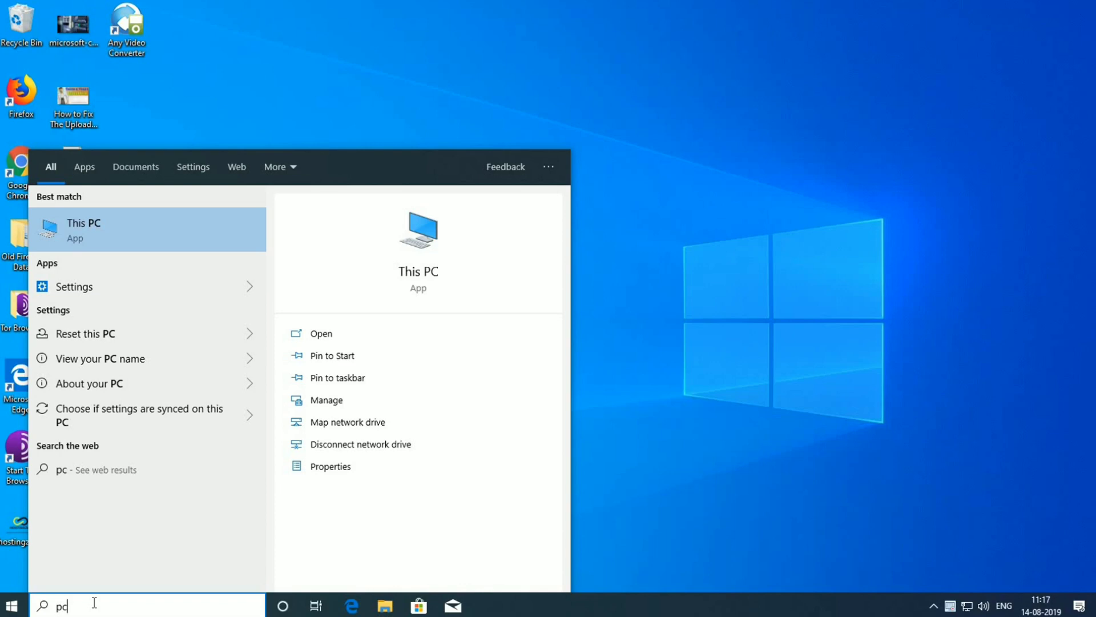
right_click(94, 231)
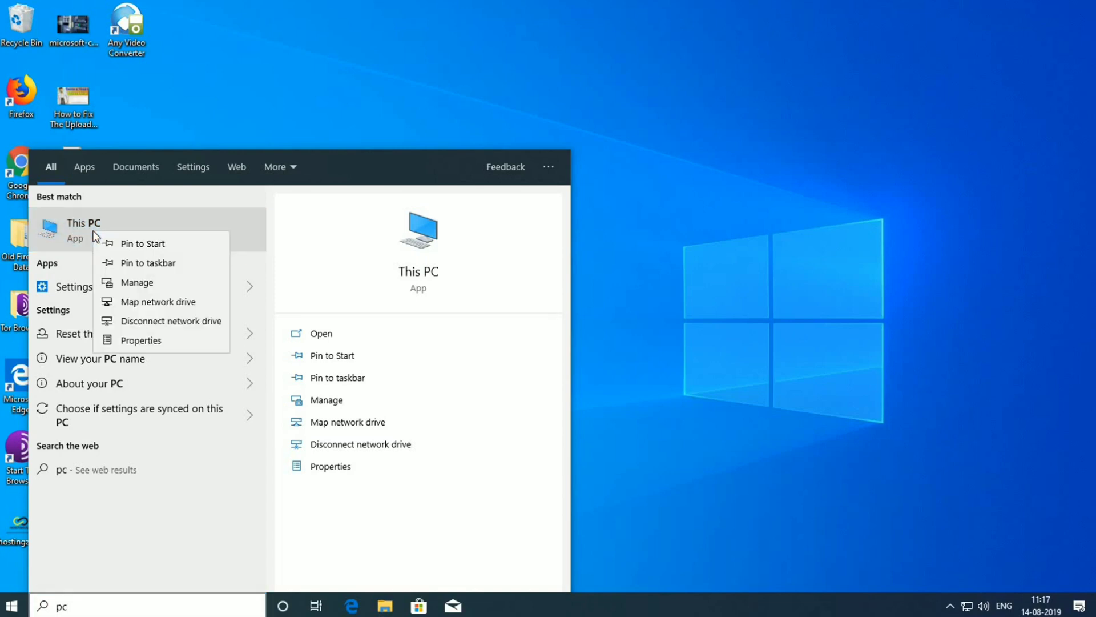
left_click(139, 283)
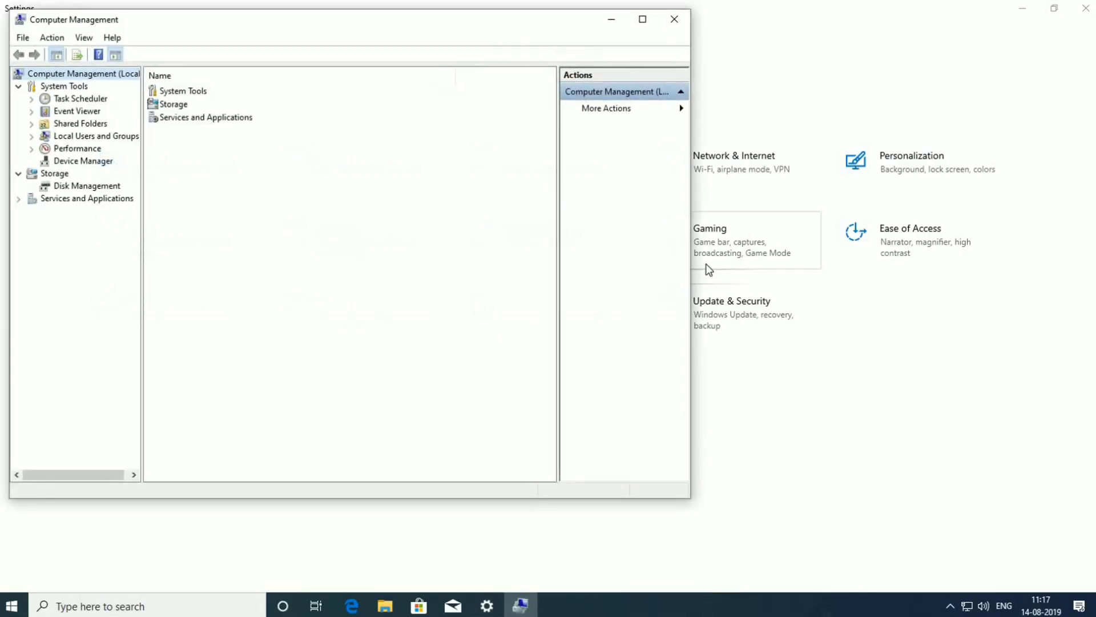
left_click(1085, 8)
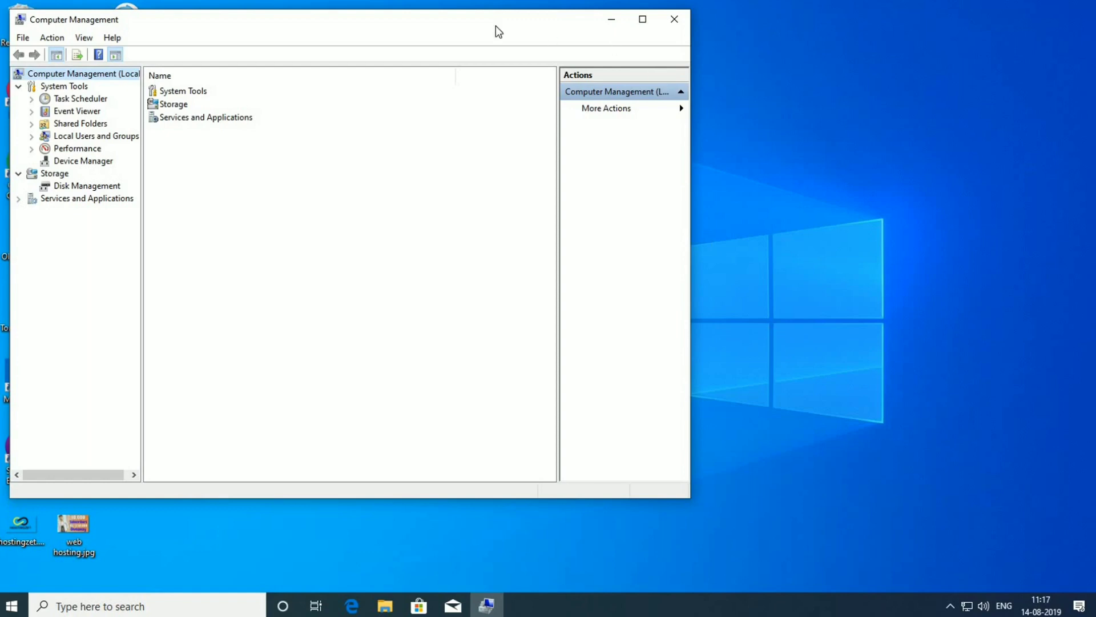
left_click_drag(423, 24, 601, 101)
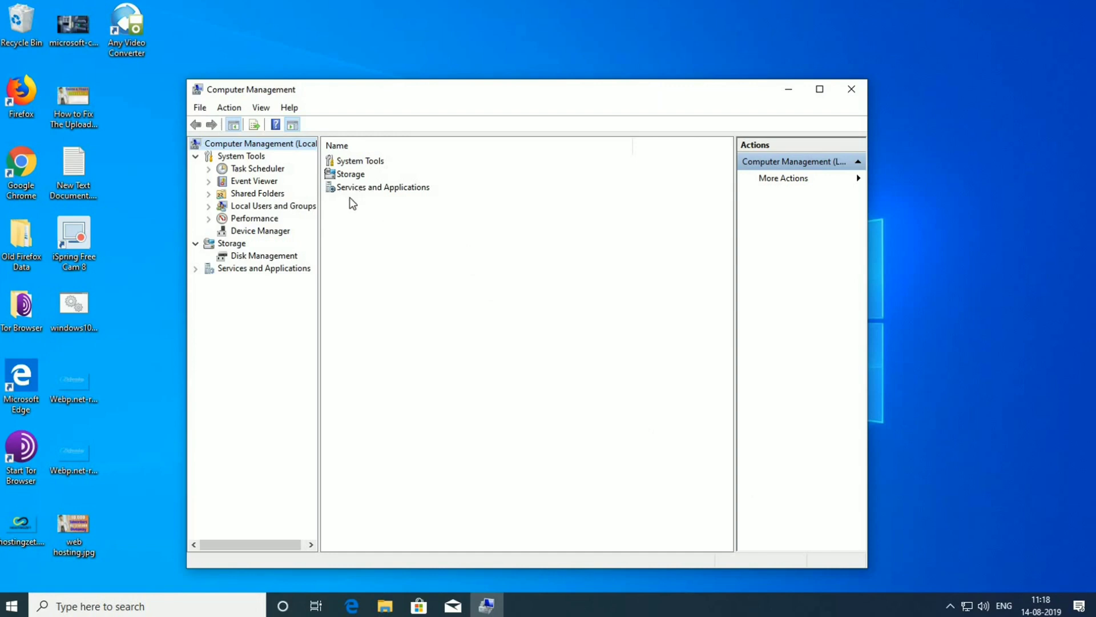
Find the Windows Update service among the services under Services and Applications and open its properties
left_click(277, 269)
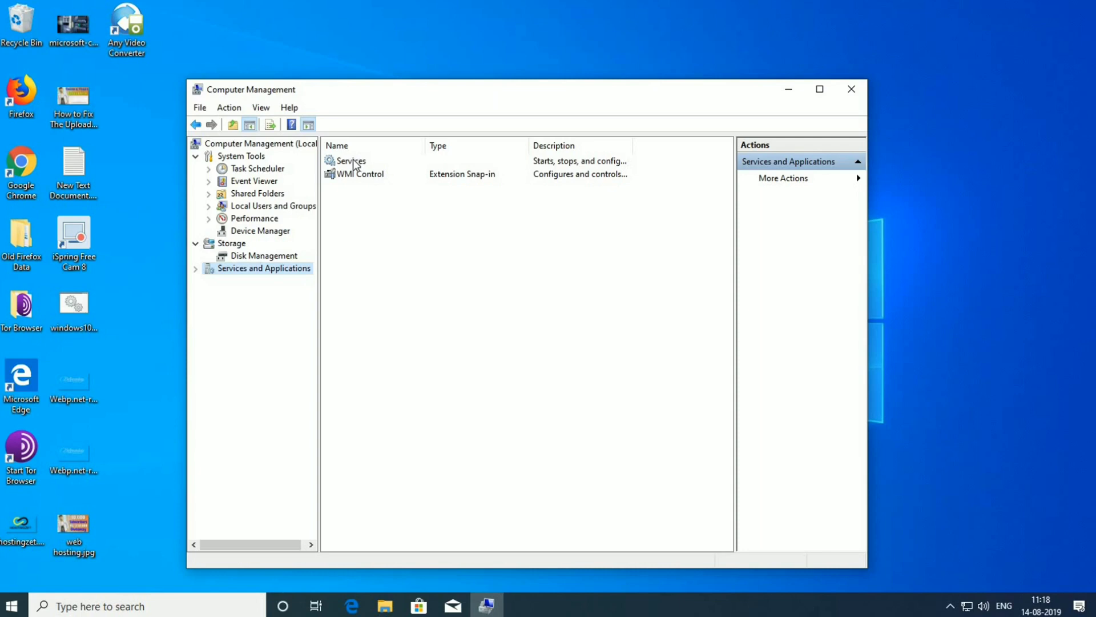
double_click(354, 160)
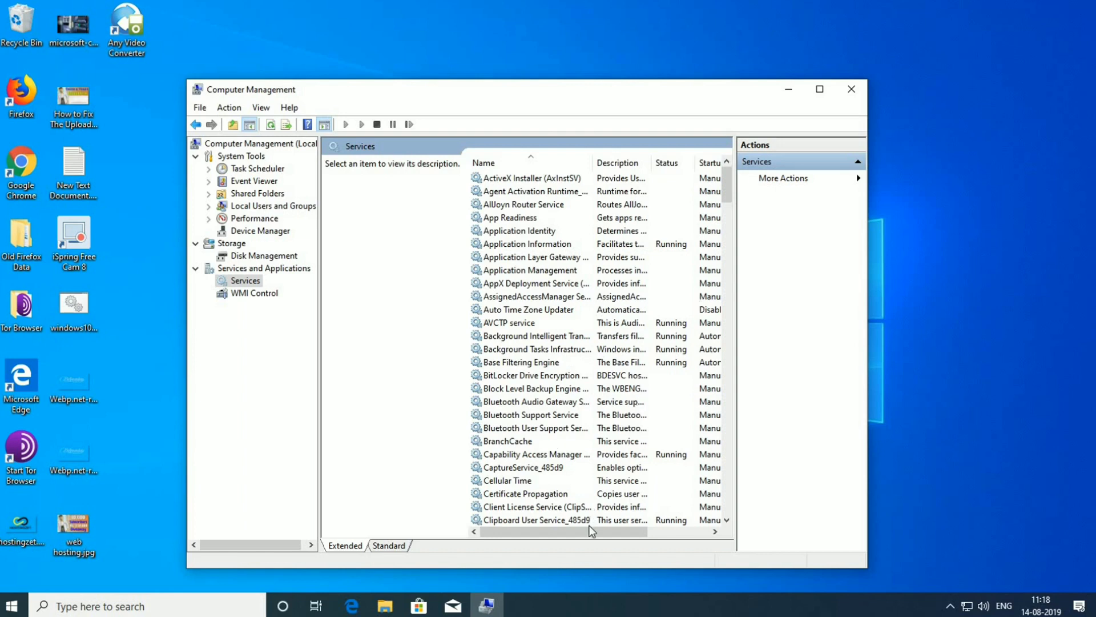
left_click_drag(588, 532, 585, 537)
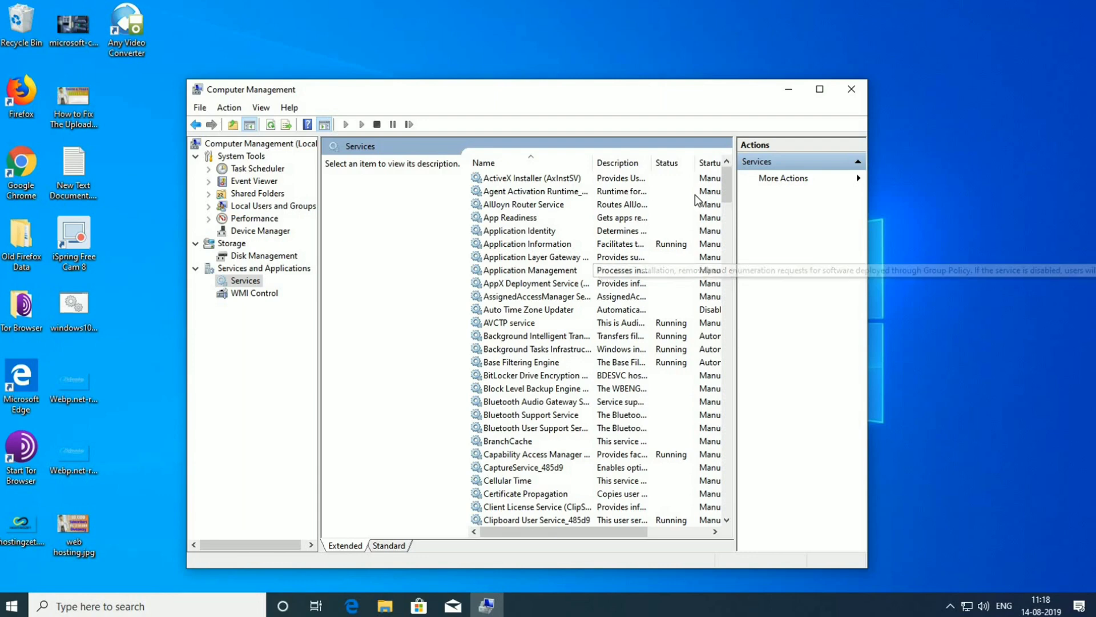
left_click_drag(731, 176, 740, 441)
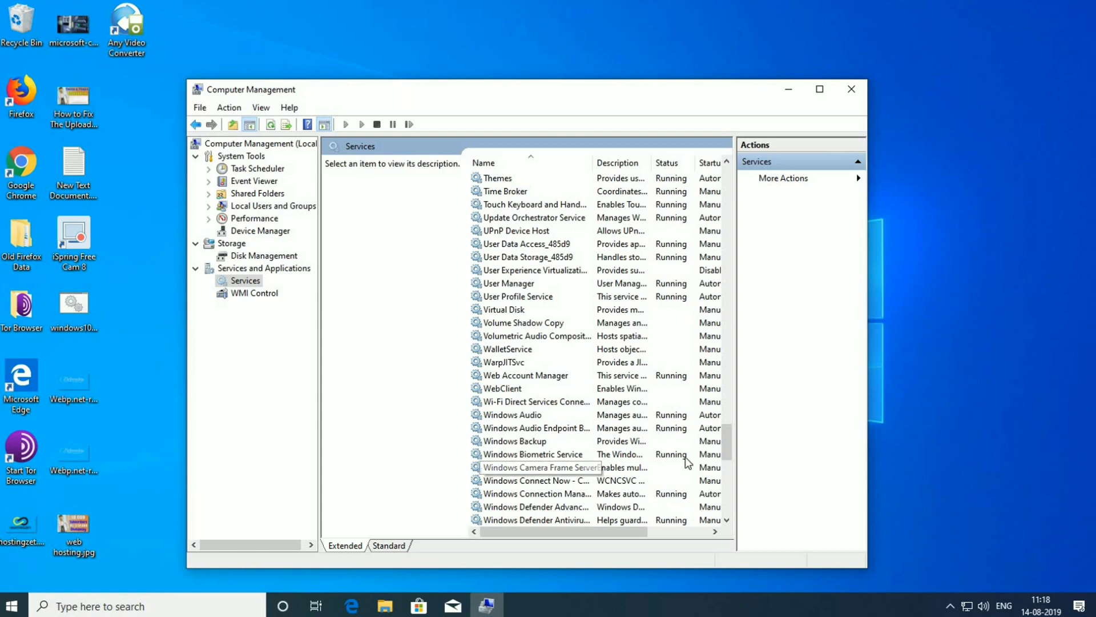
left_click_drag(725, 439, 724, 448)
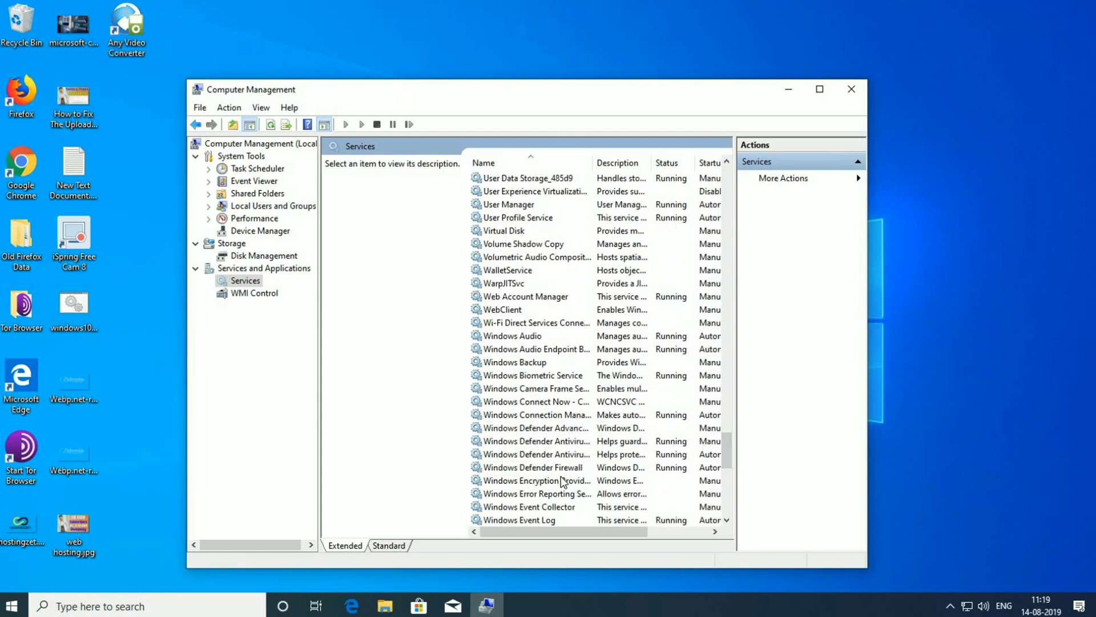
left_click_drag(731, 460, 729, 474)
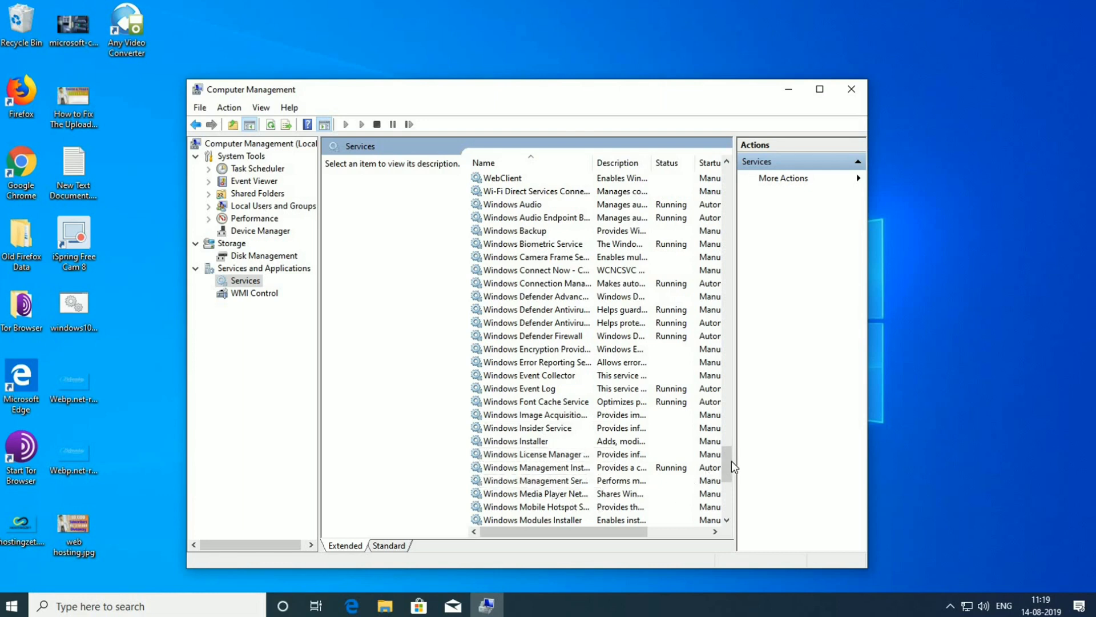
left_click_drag(731, 462, 731, 467)
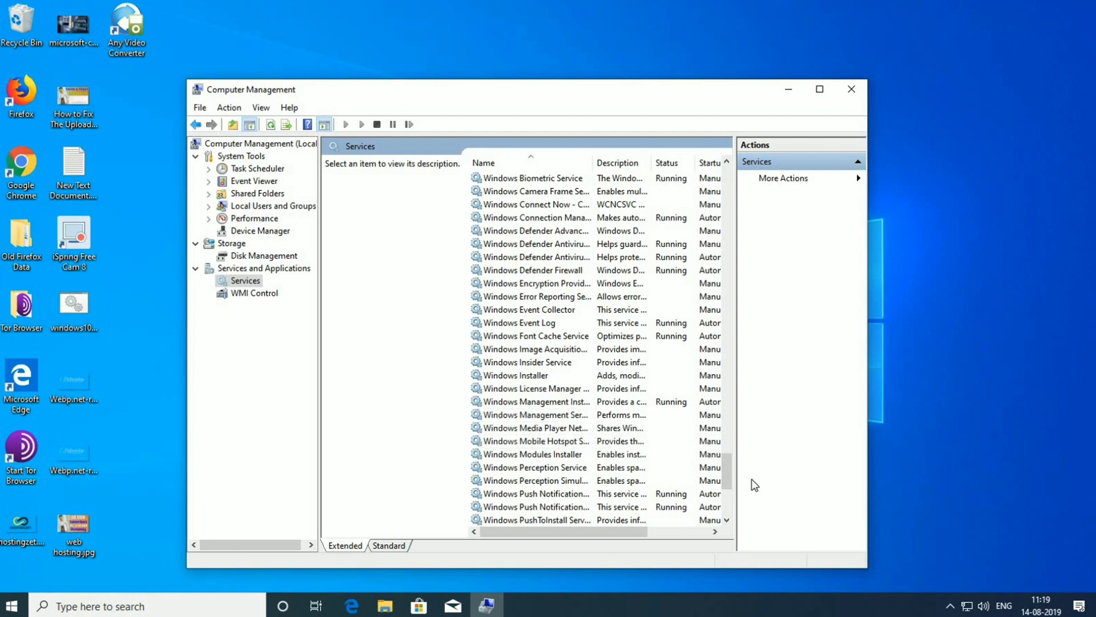
left_click_drag(729, 470, 728, 478)
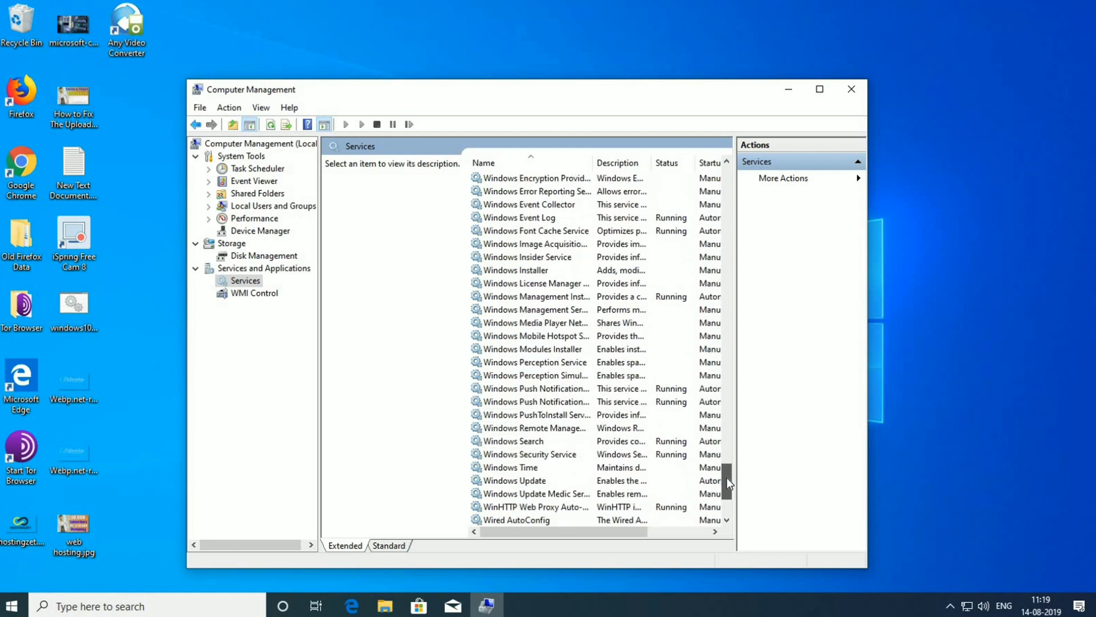
left_click(551, 484)
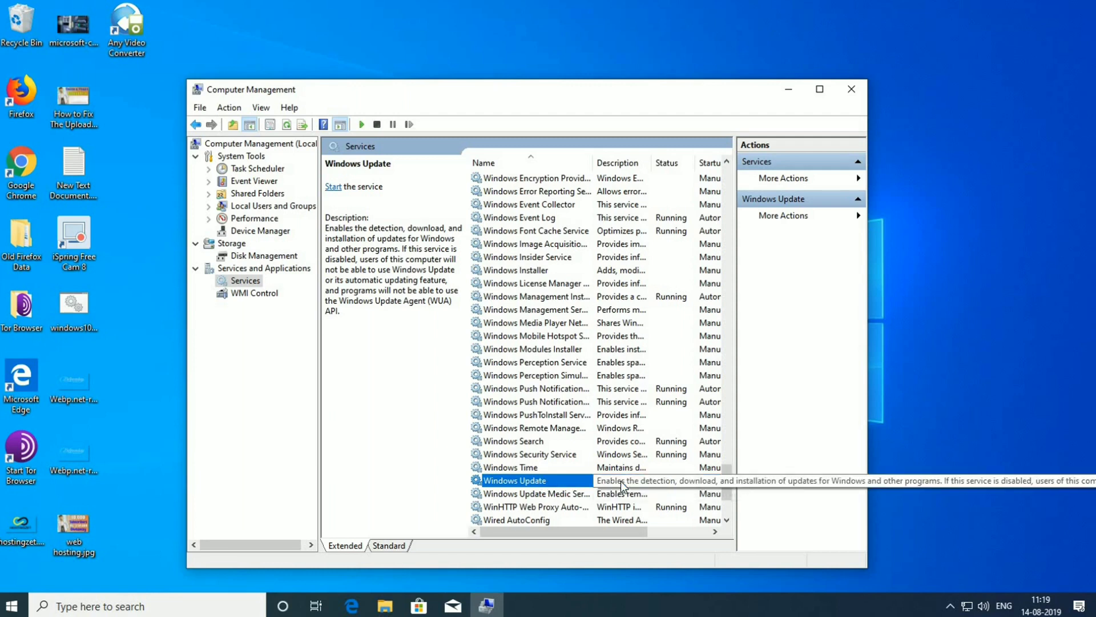
double_click(503, 479)
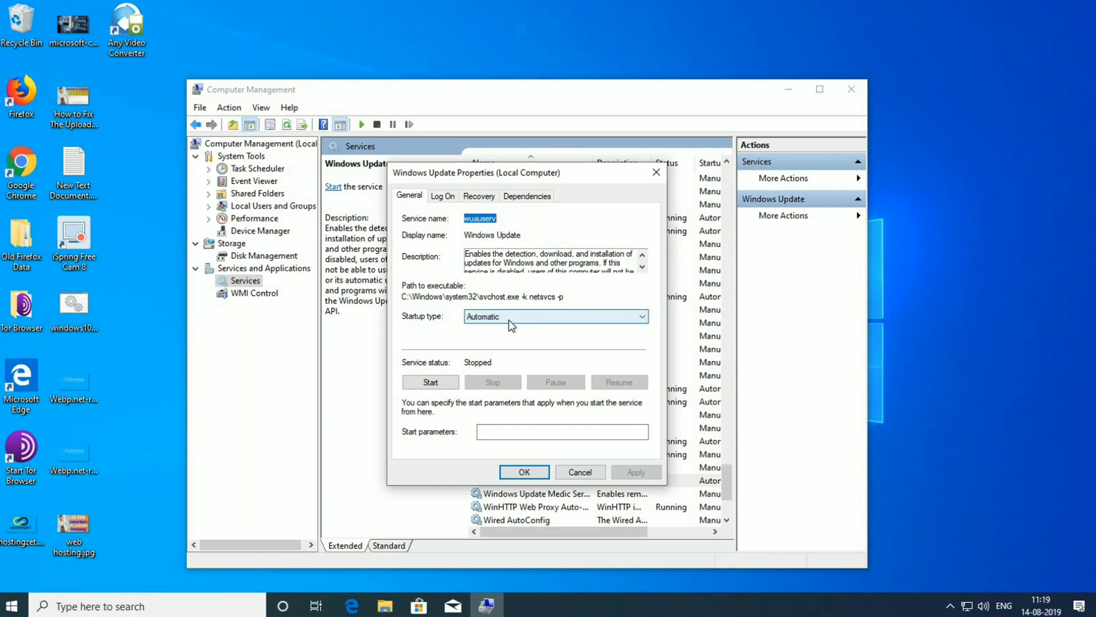
Set the Windows Update service's startup type to Disabled, apply it, and check its Startup Type in the services list
left_click(568, 316)
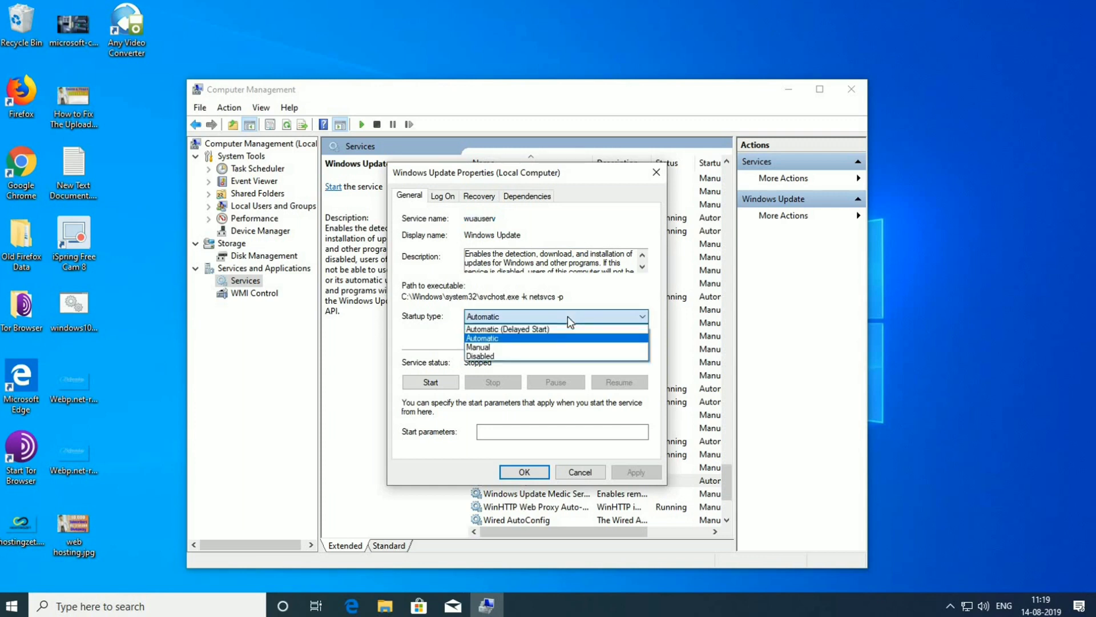
left_click(566, 317)
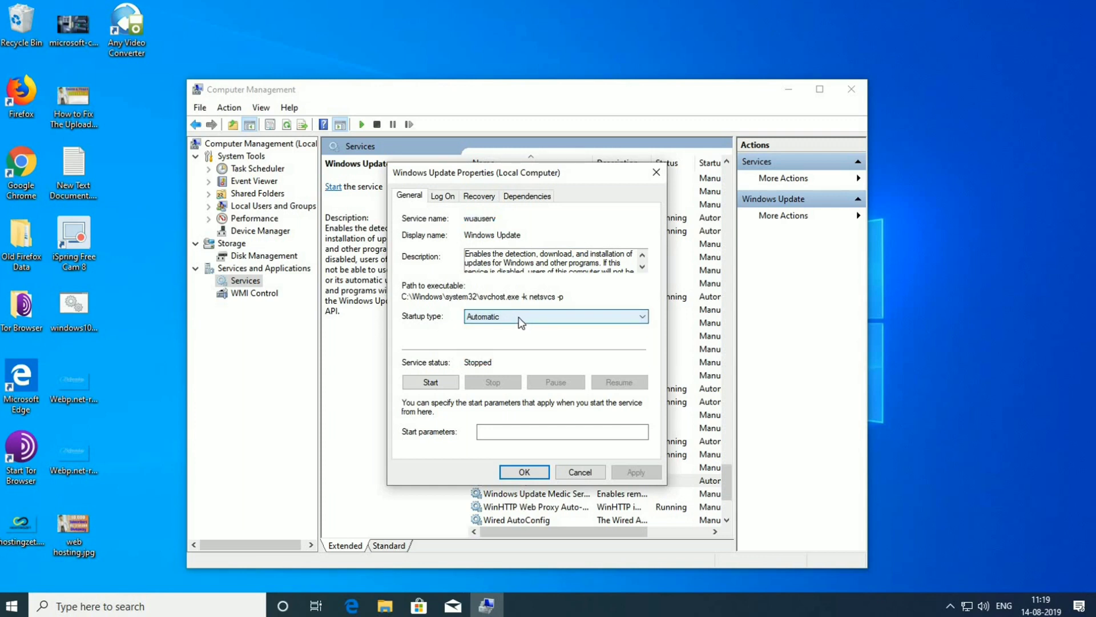
left_click(519, 317)
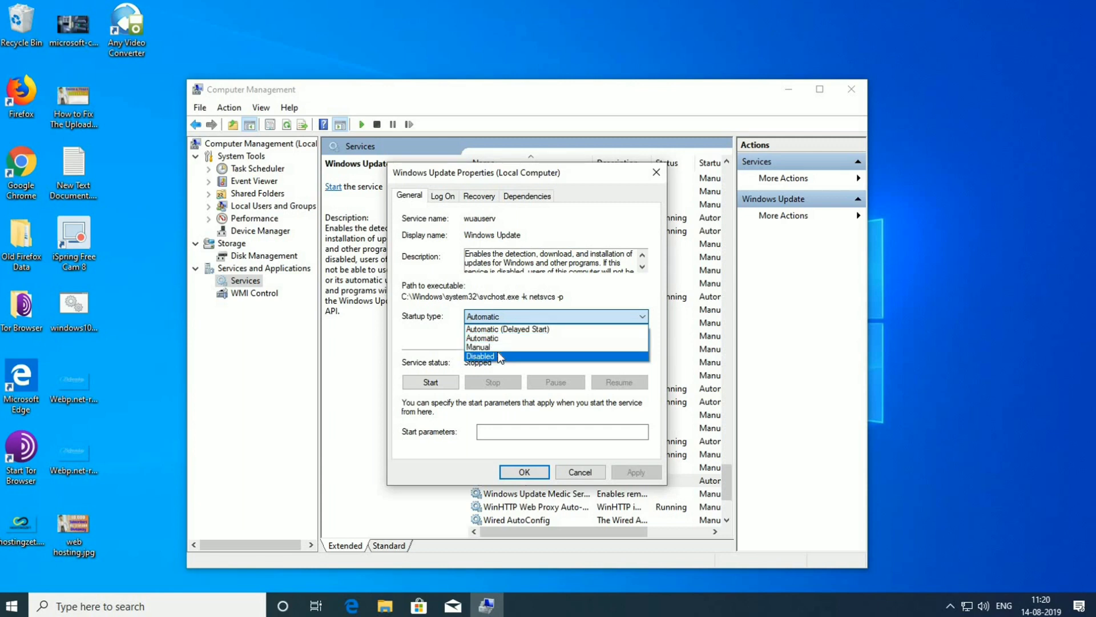
left_click(500, 356)
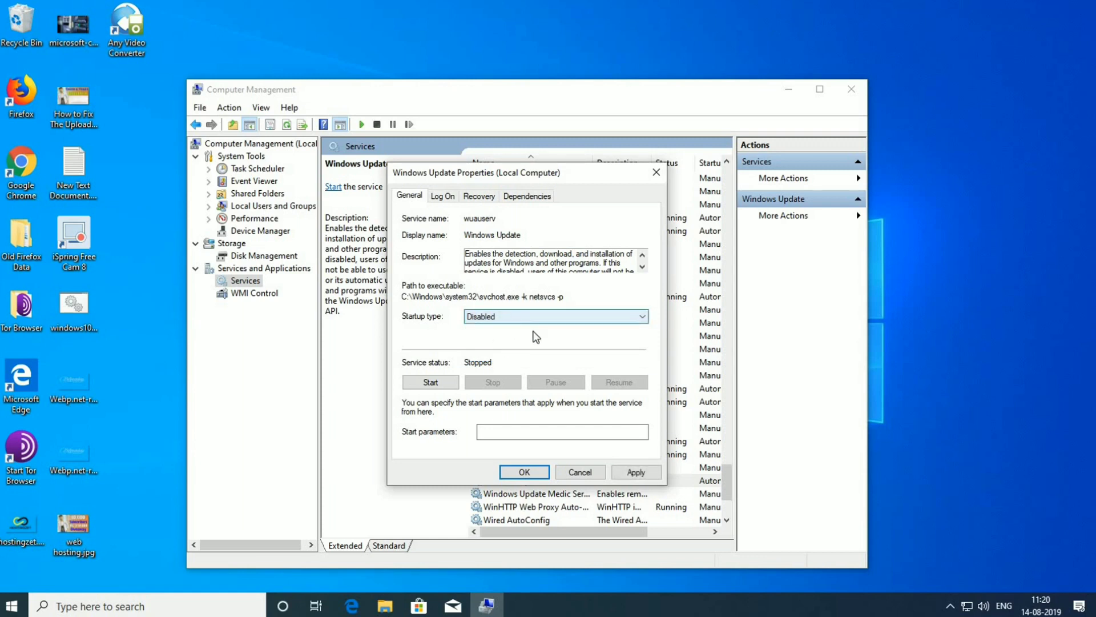
left_click(636, 472)
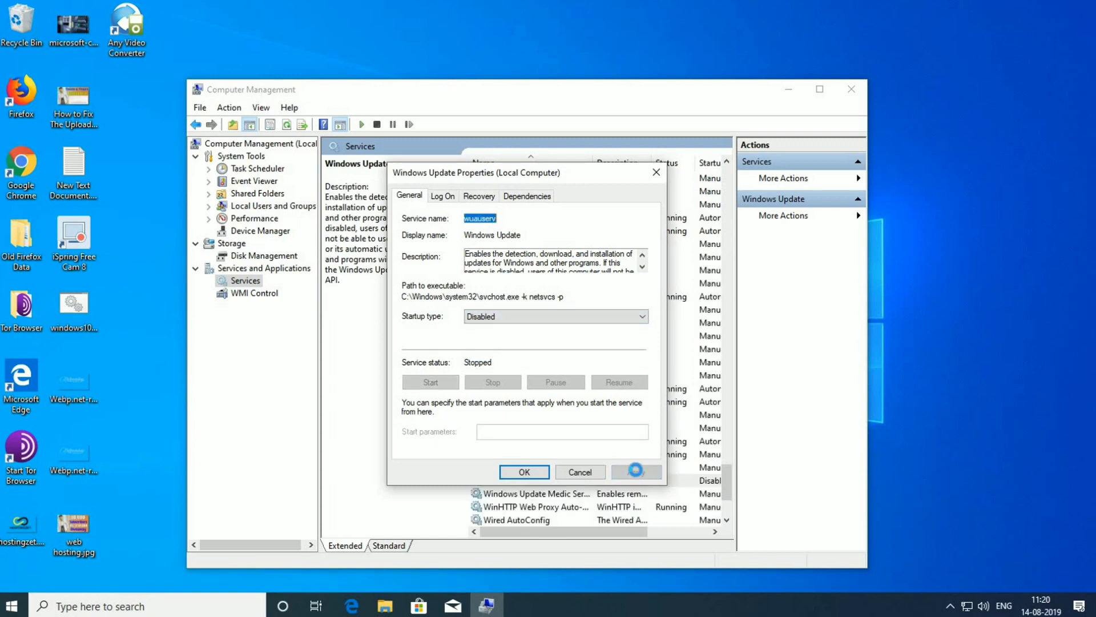
left_click(520, 471)
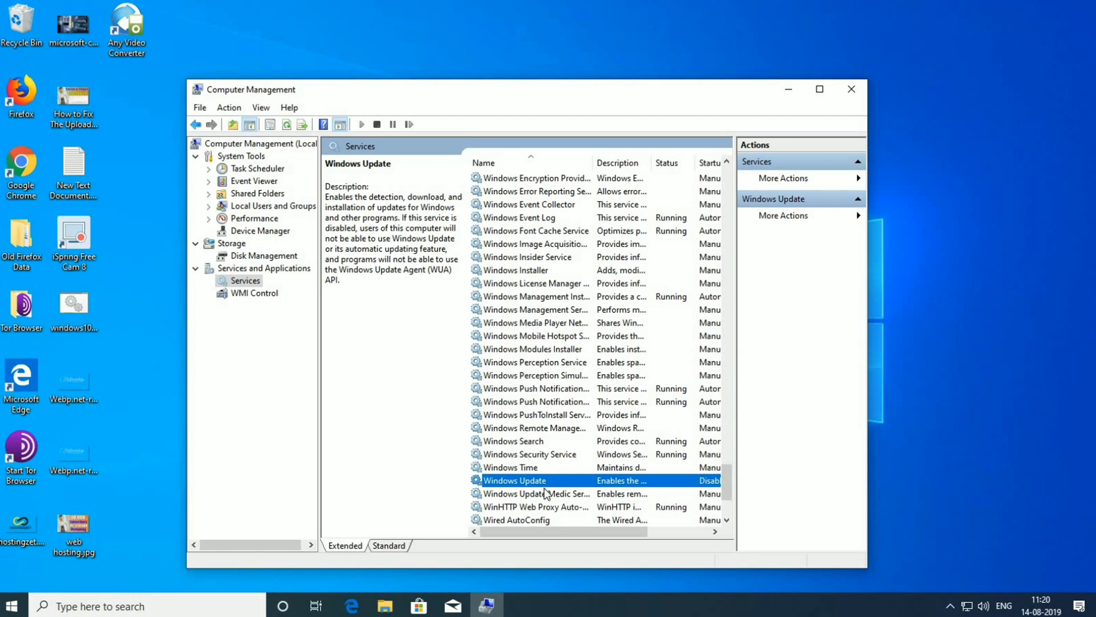
left_click_drag(562, 531, 615, 520)
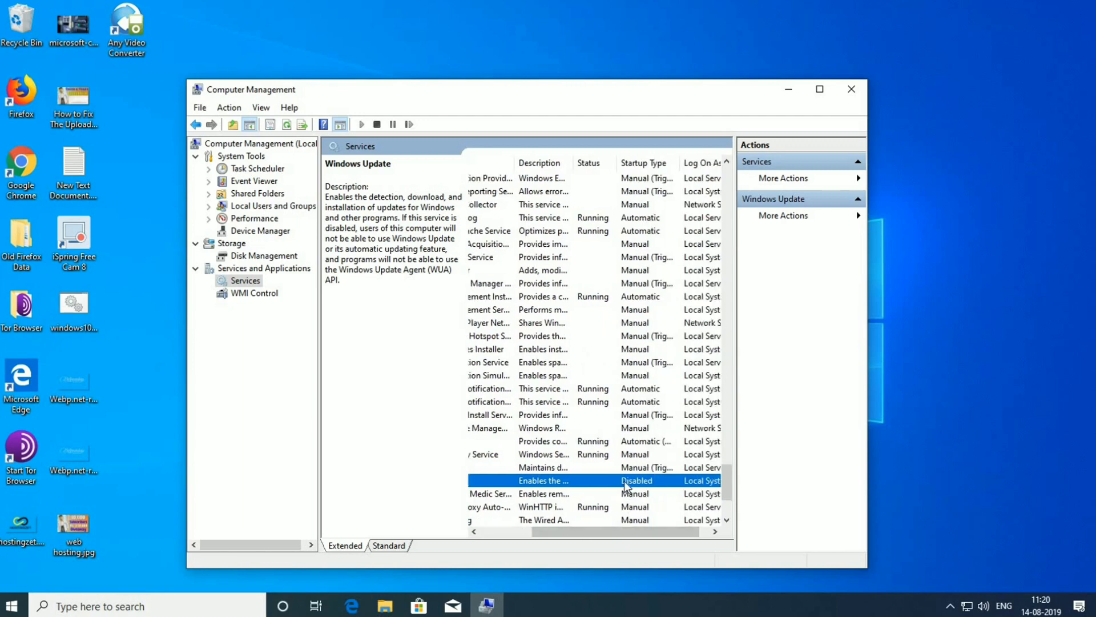
left_click_drag(609, 531, 549, 529)
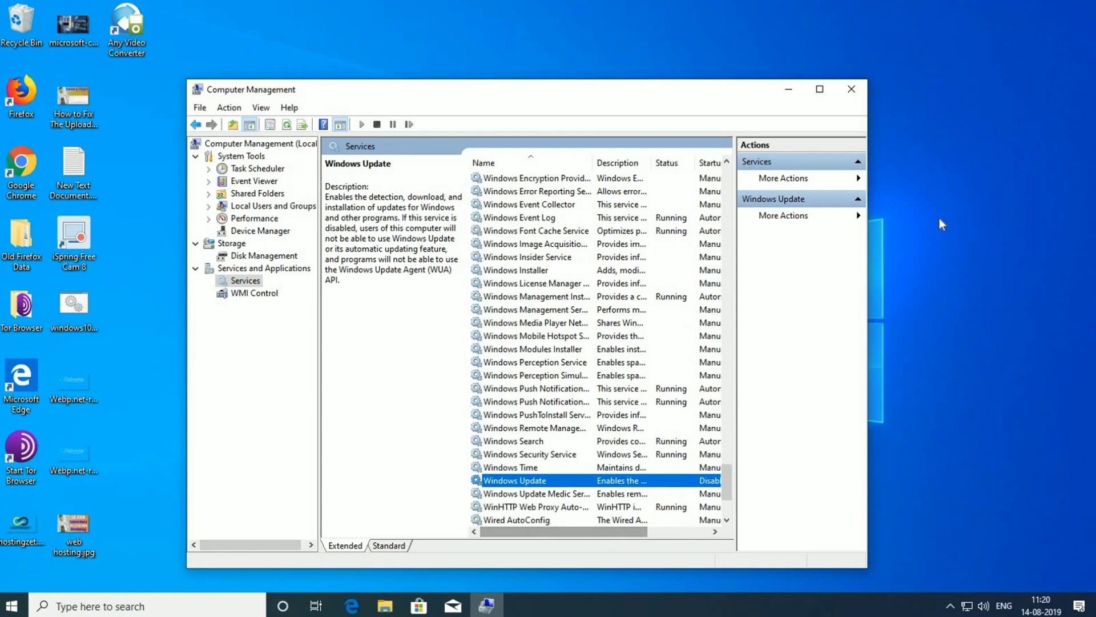
Close Computer Management and refresh the desktop
left_click(860, 89)
right_click(506, 218)
left_click(550, 261)
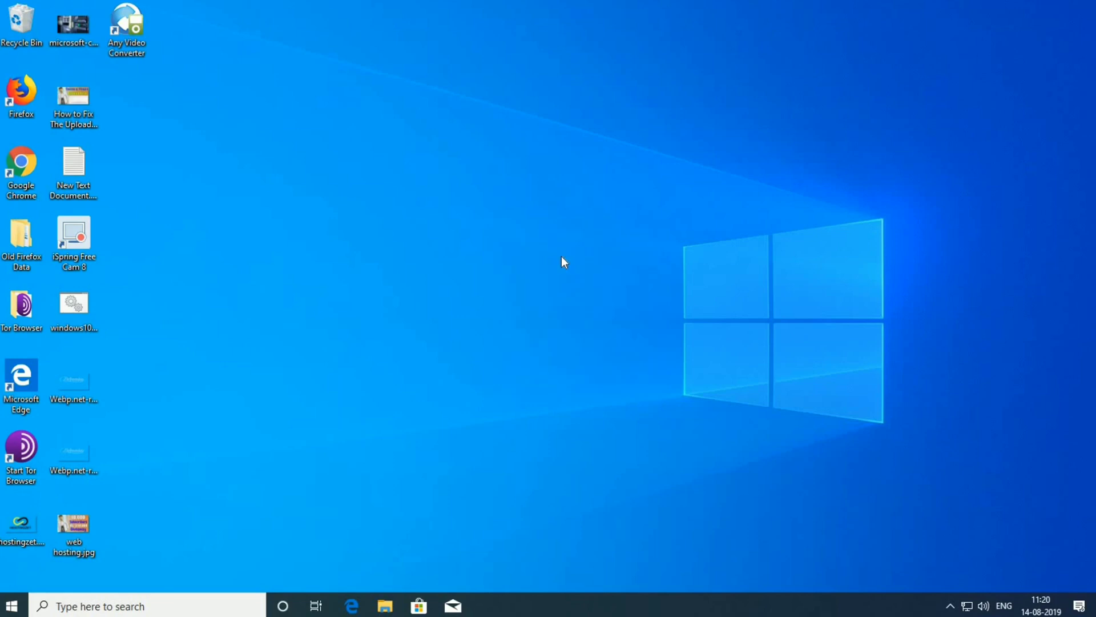
Search Windows for "pc" again and reopen Computer Management for This PC
left_click(23, 607)
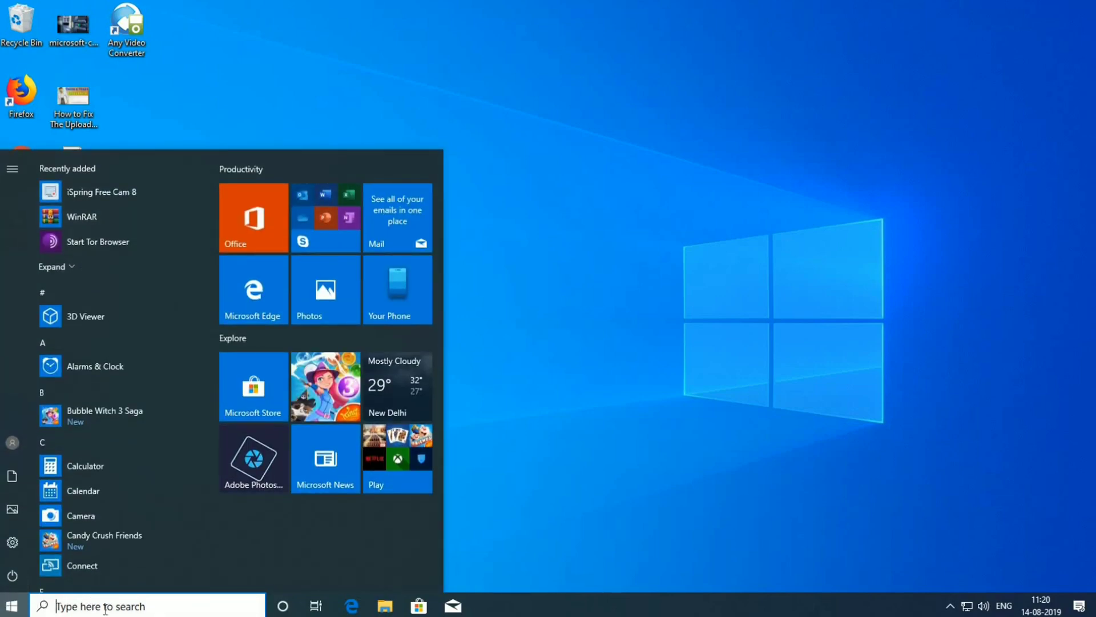
type("pc")
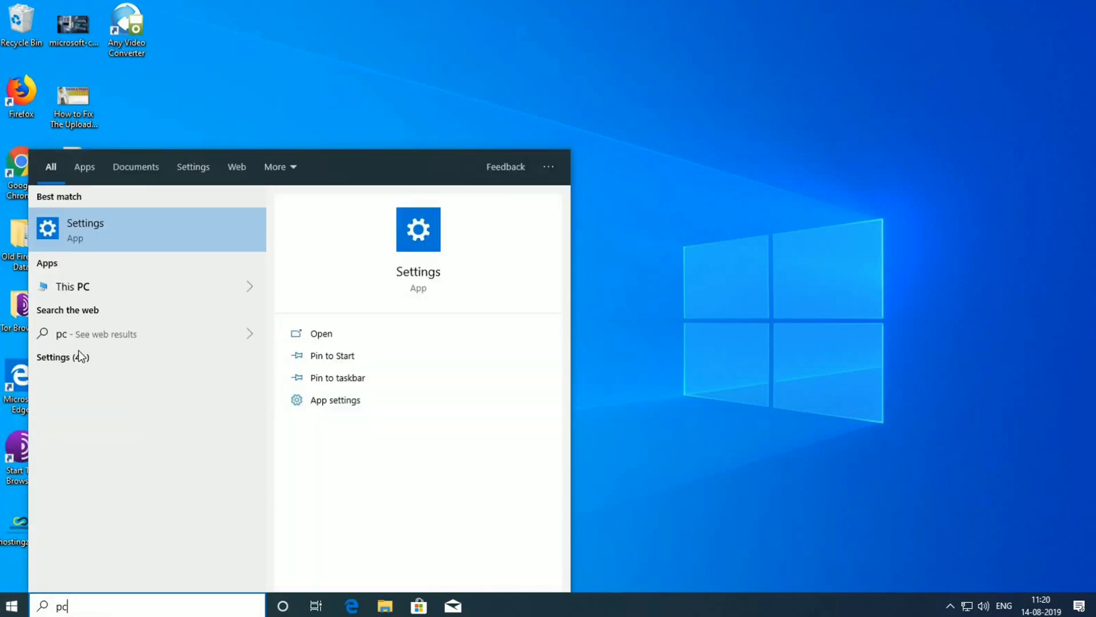
right_click(131, 297)
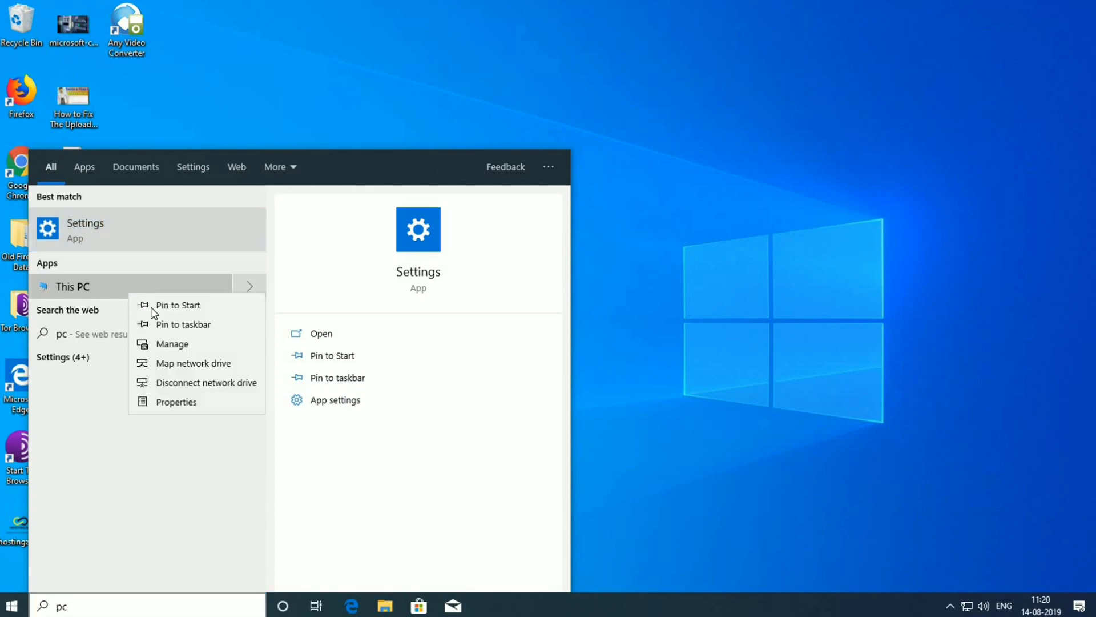
left_click(178, 343)
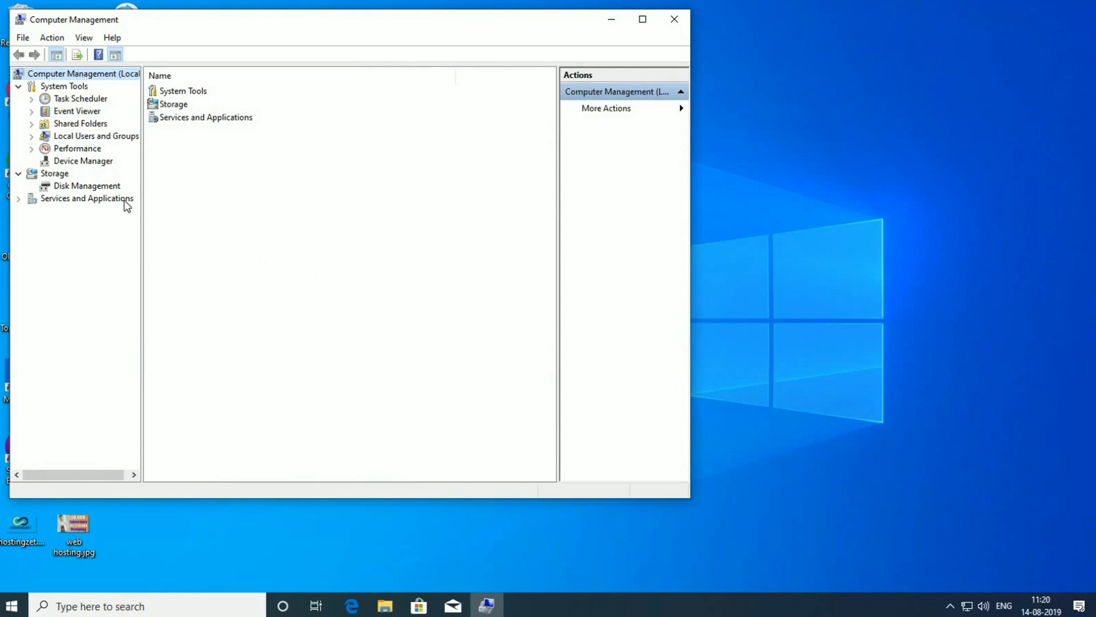
Open the Windows Update service's properties again, review the available startup types, and cancel without changes
left_click(103, 198)
double_click(174, 92)
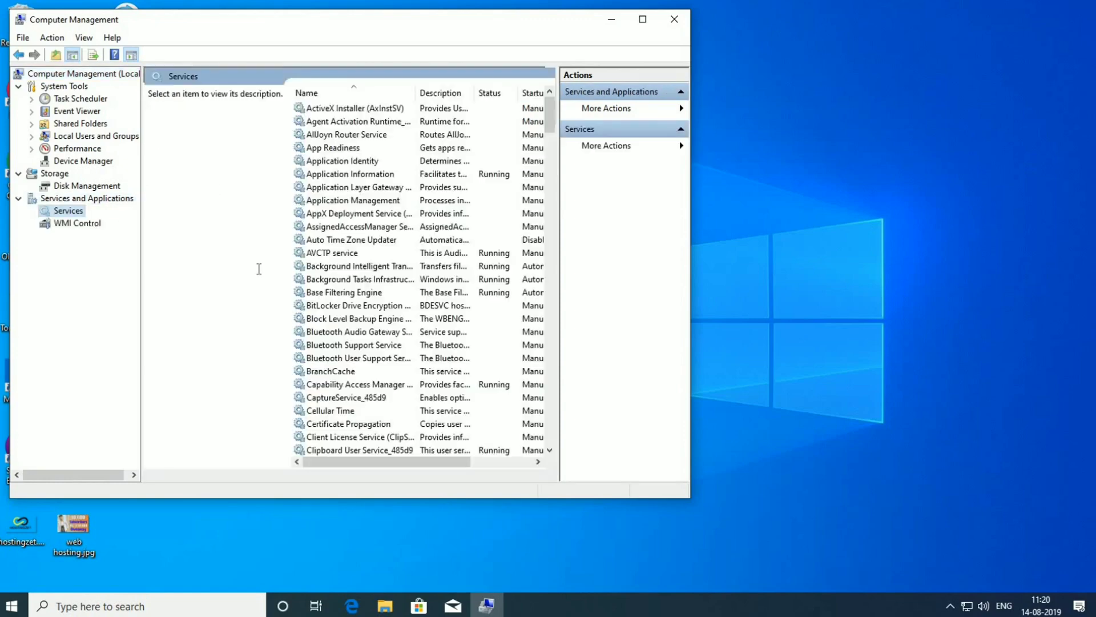
left_click_drag(552, 119, 575, 409)
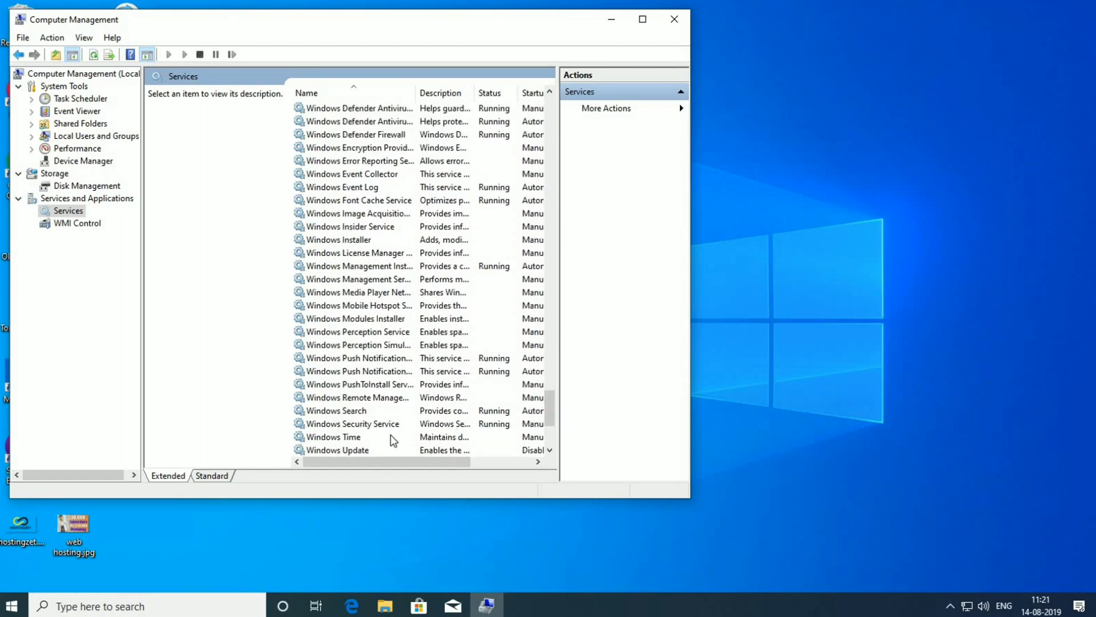
double_click(351, 451)
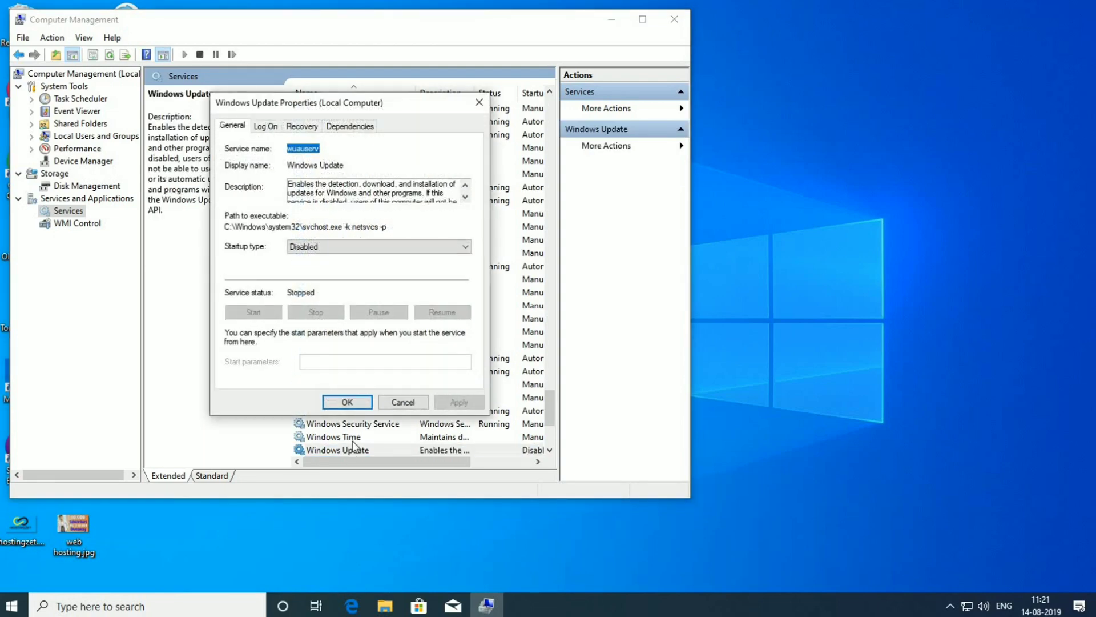
left_click(317, 249)
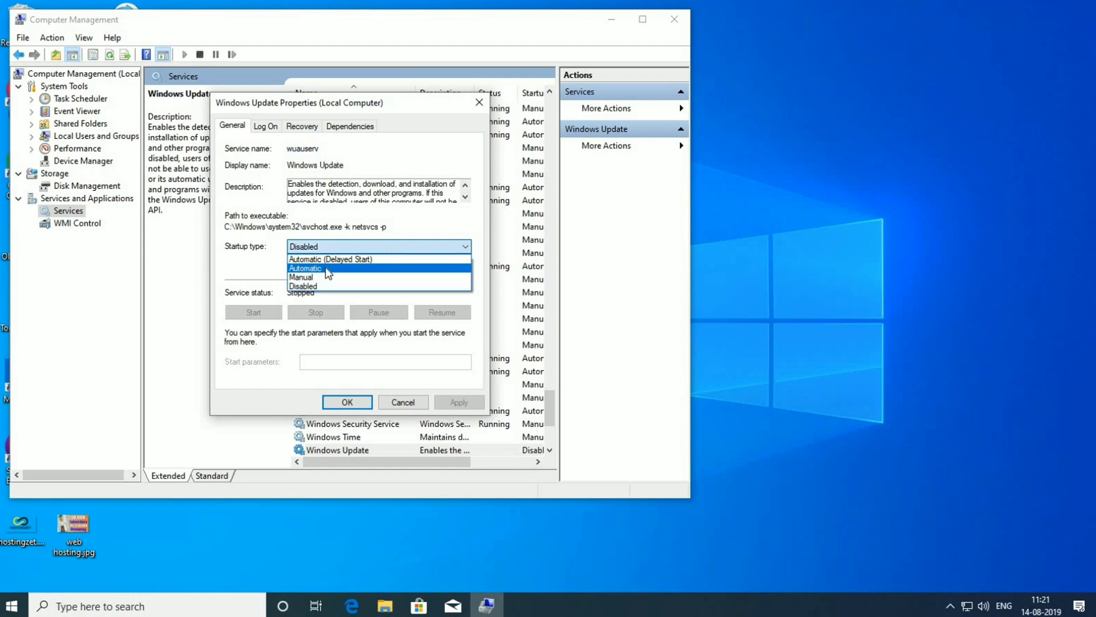
left_click(464, 246)
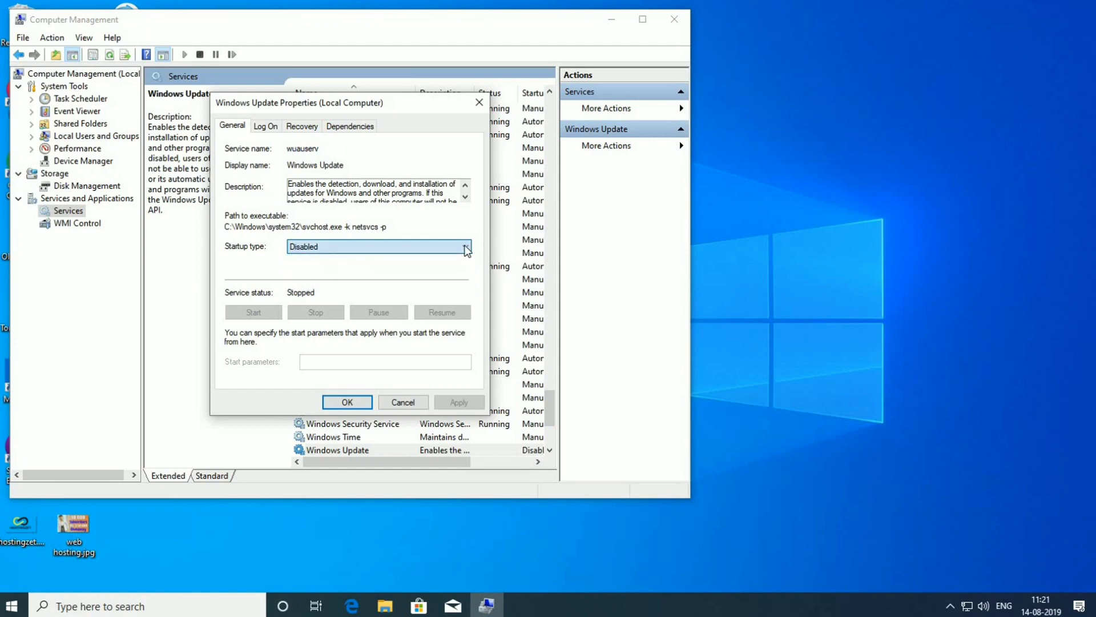
left_click(411, 398)
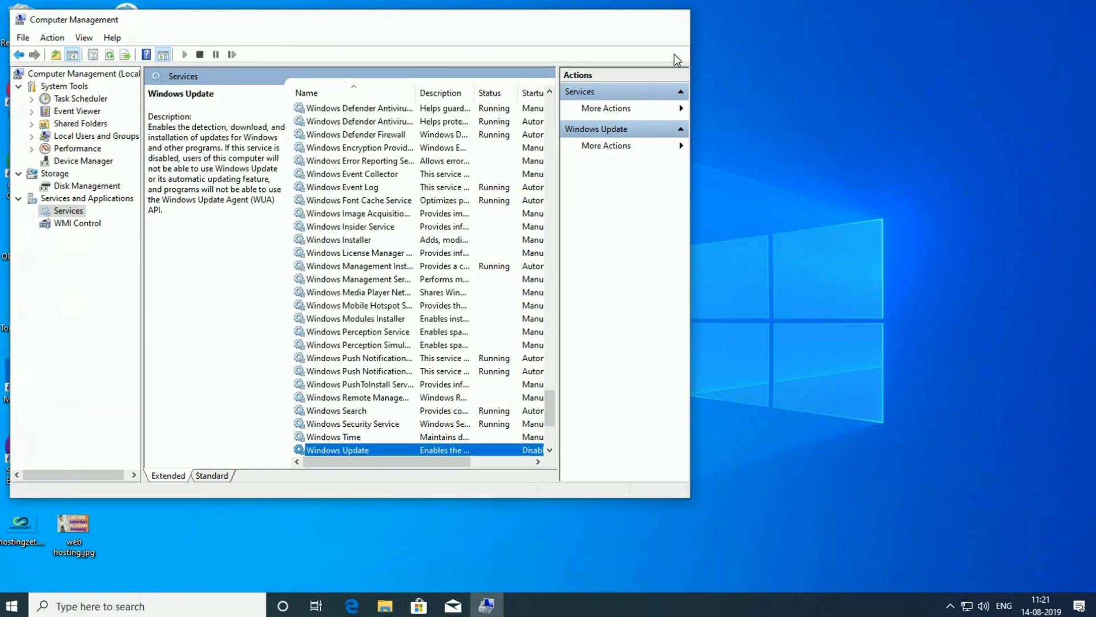
Close the reopened Computer Management window and refresh the desktop several times
left_click(676, 21)
right_click(639, 174)
left_click(680, 215)
right_click(552, 159)
left_click(606, 202)
right_click(444, 149)
left_click(506, 190)
right_click(407, 135)
left_click(451, 177)
right_click(375, 121)
left_click(420, 169)
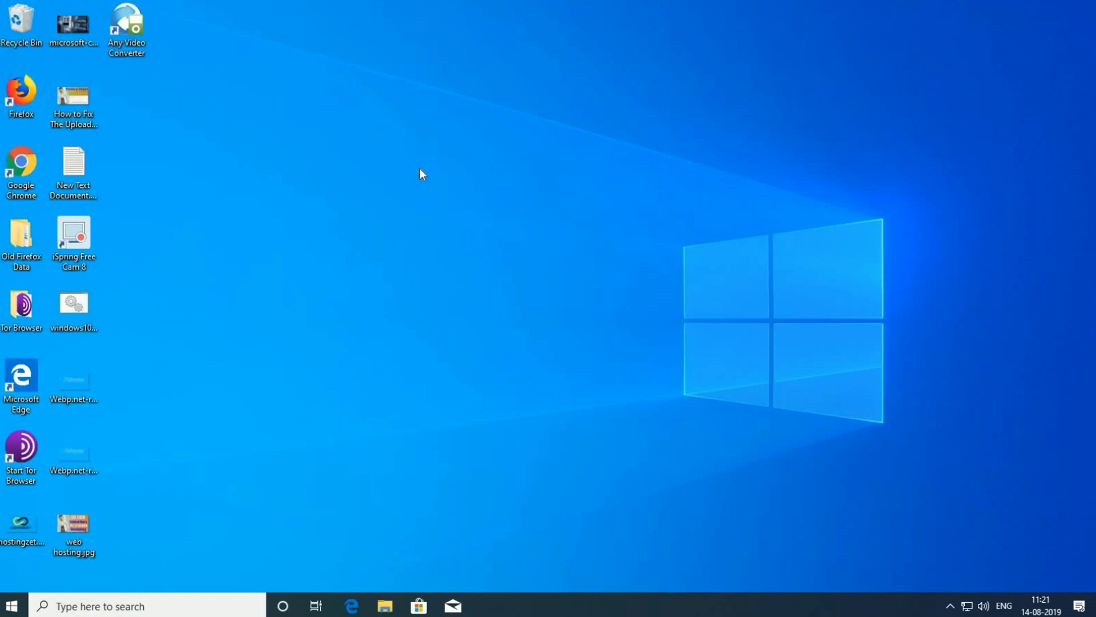
right_click(420, 169)
left_click(444, 207)
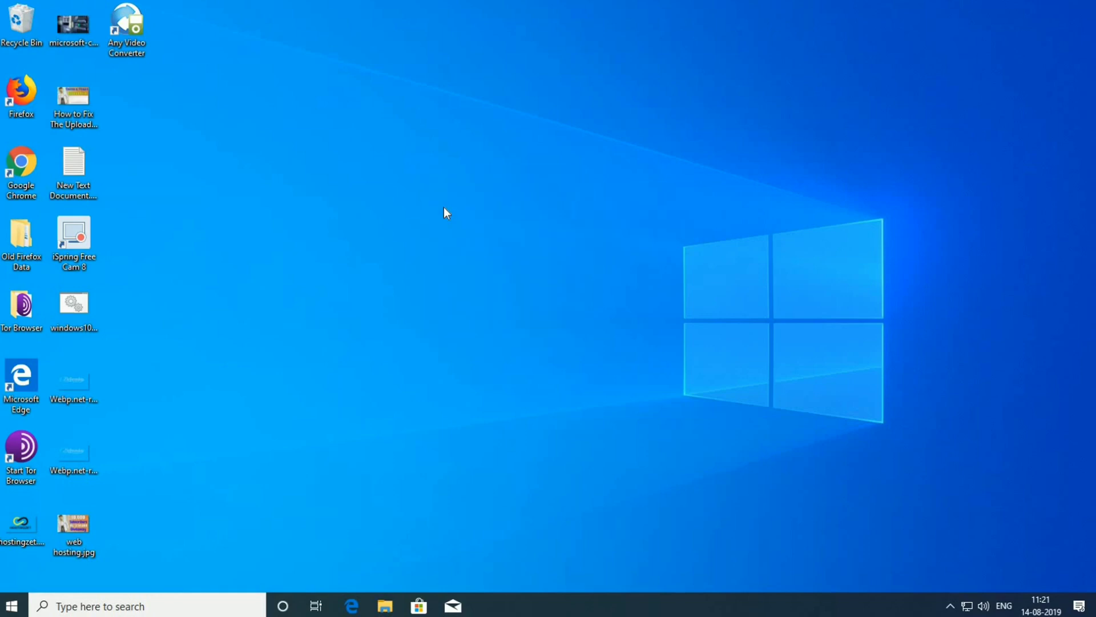